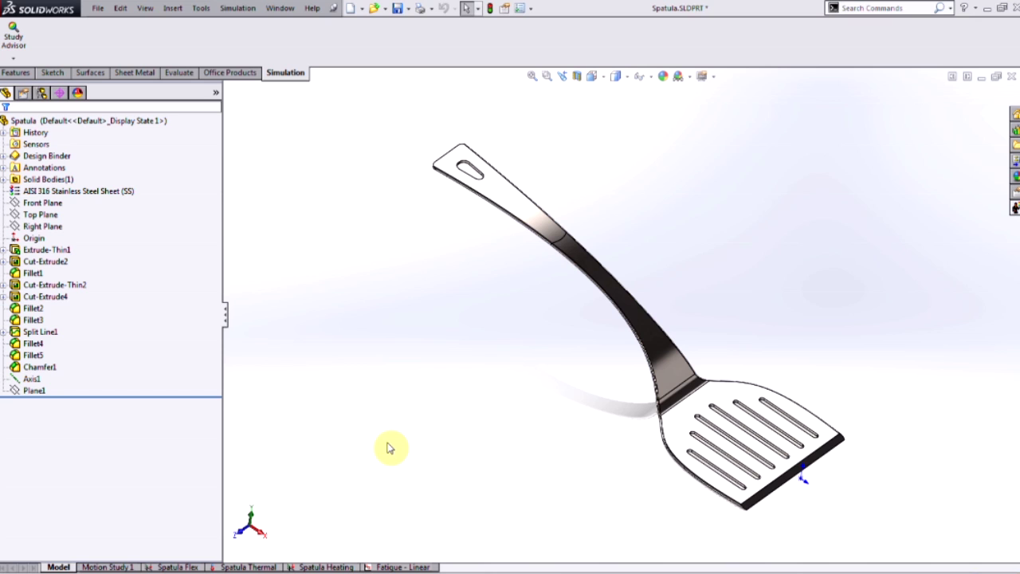
Open the Spatula Flex study and review the material properties assigned to the spatula body
left_click(177, 567)
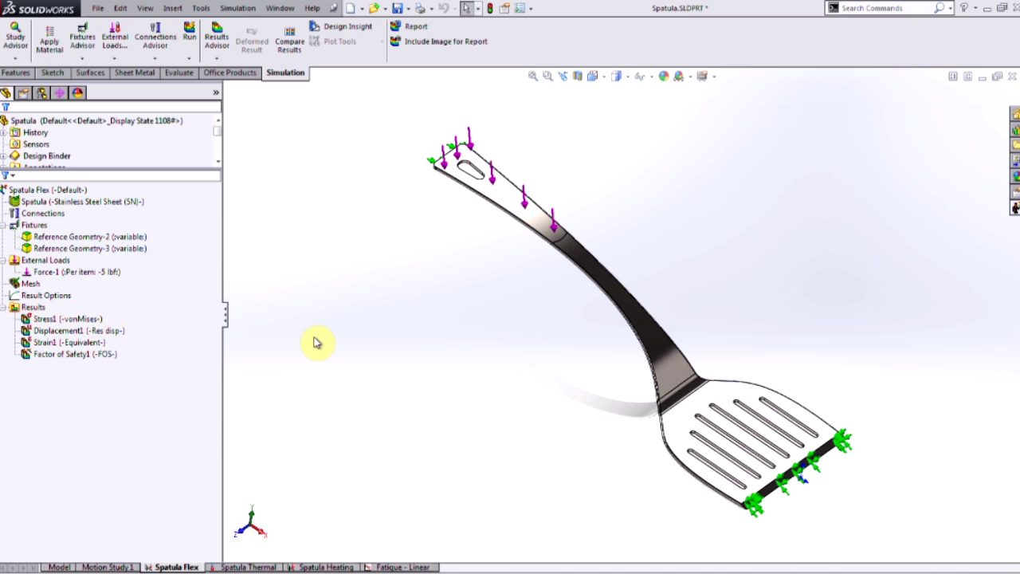
right_click(140, 201)
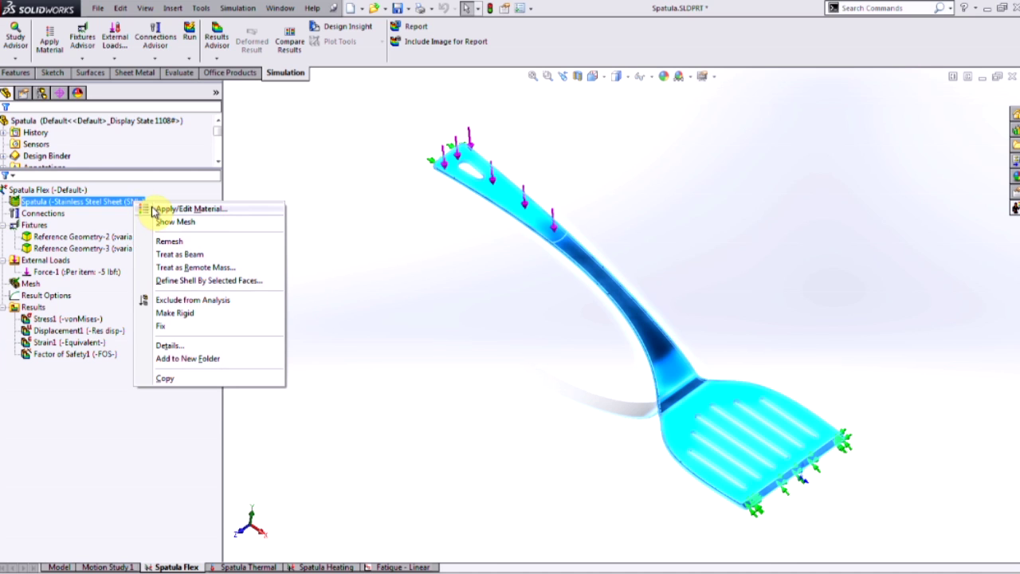
left_click(453, 232)
left_click_drag(306, 9, 335, 60)
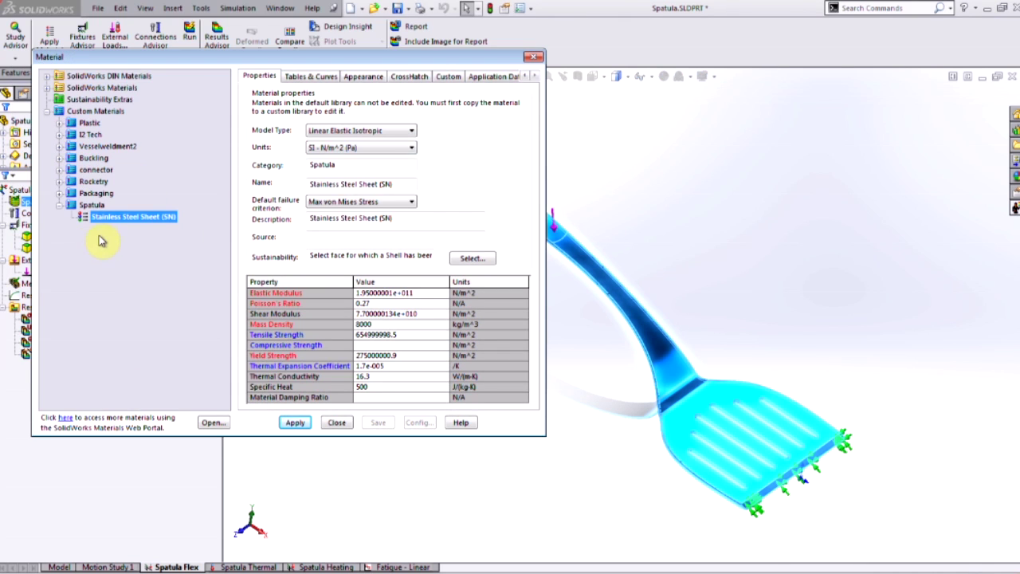
left_click(532, 60)
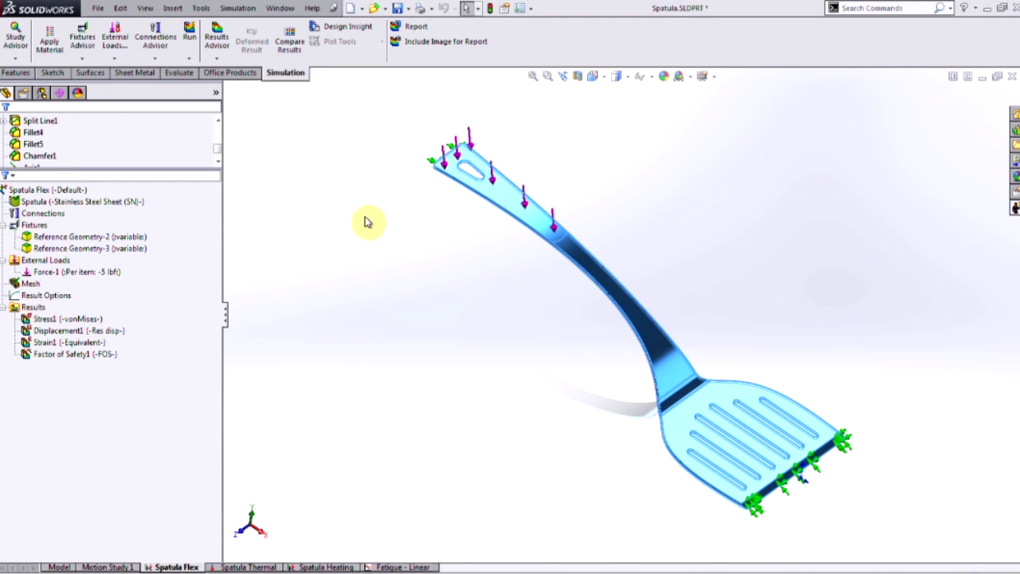
Inspect where the Spatula Flex study's force and two reference geometry fixtures are applied on the spatula
left_click(110, 275)
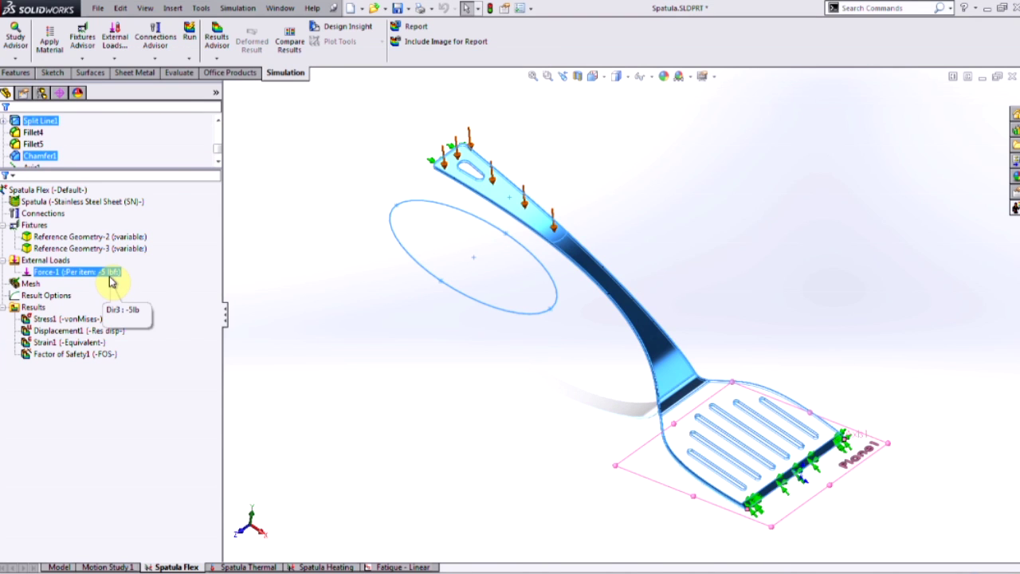
left_click(118, 240)
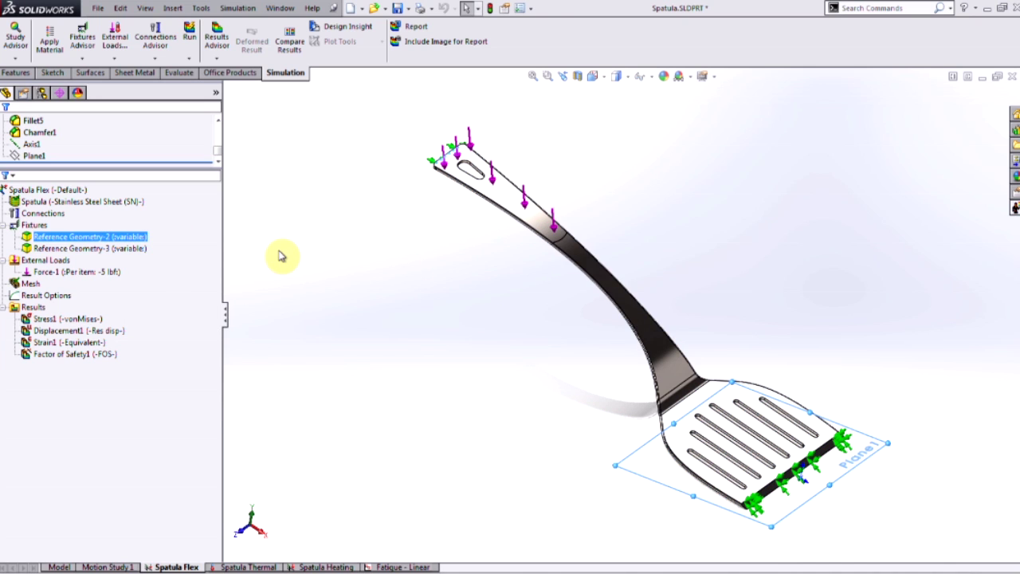
left_click(60, 248)
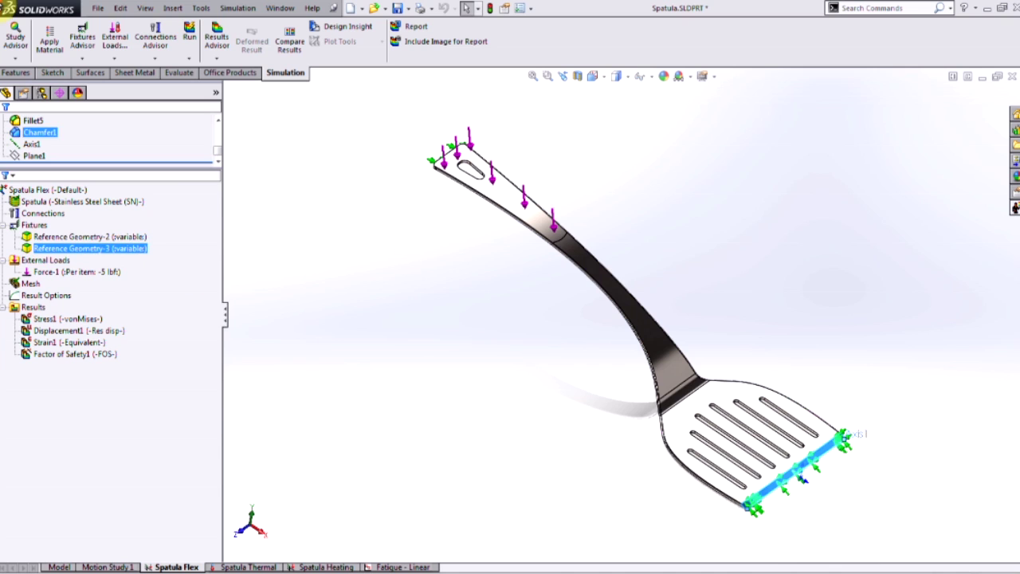
left_click(312, 311)
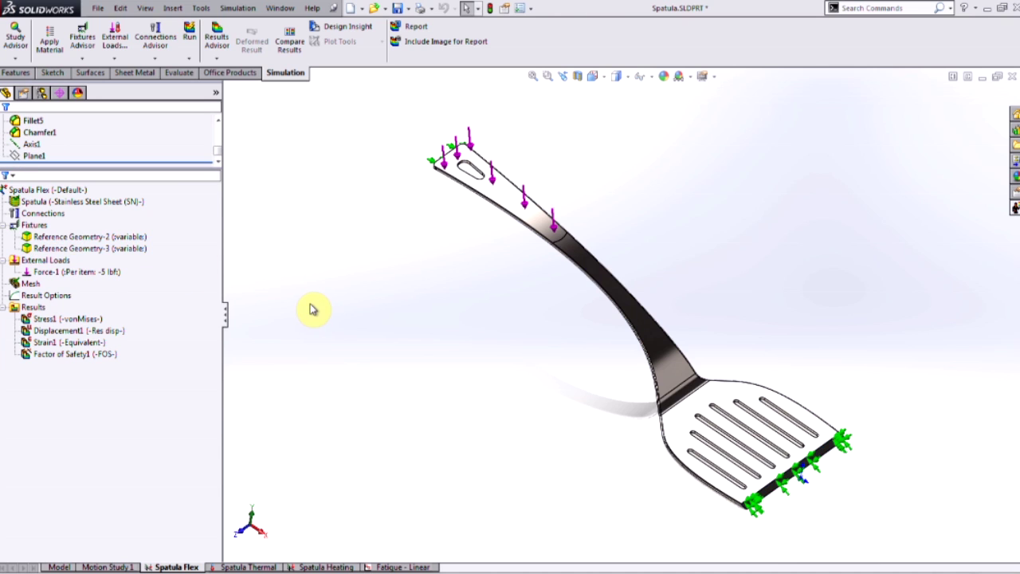
Go through the Spatula Flex results and display the Factor of Safety plot
left_click(80, 320)
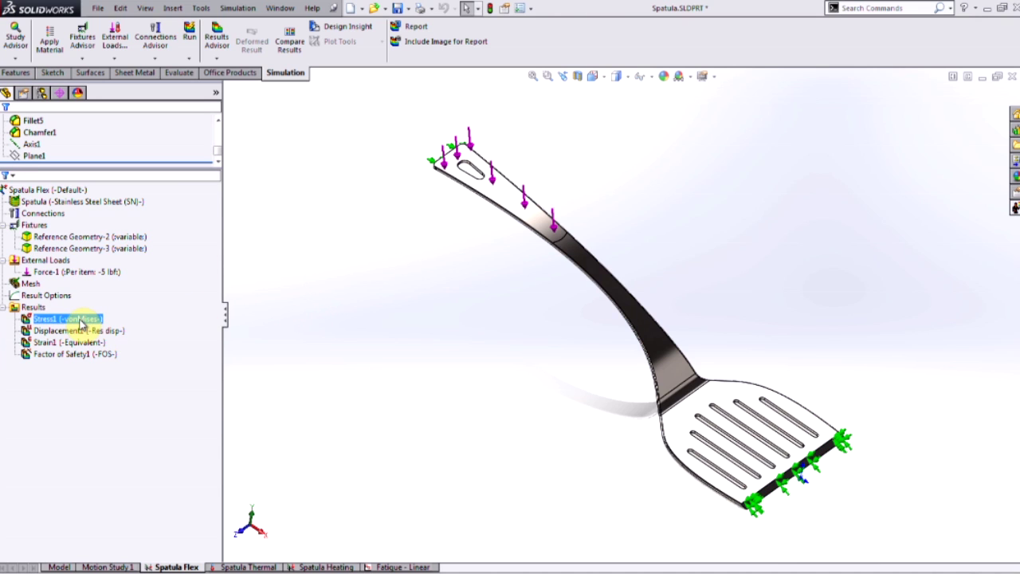
left_click(83, 330)
left_click(83, 342)
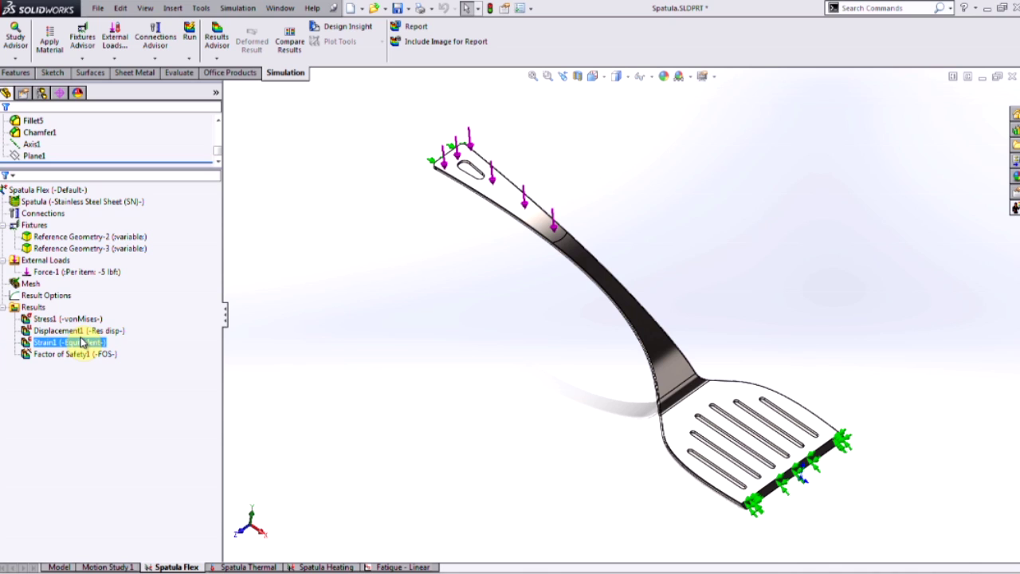
left_click(80, 355)
double_click(80, 356)
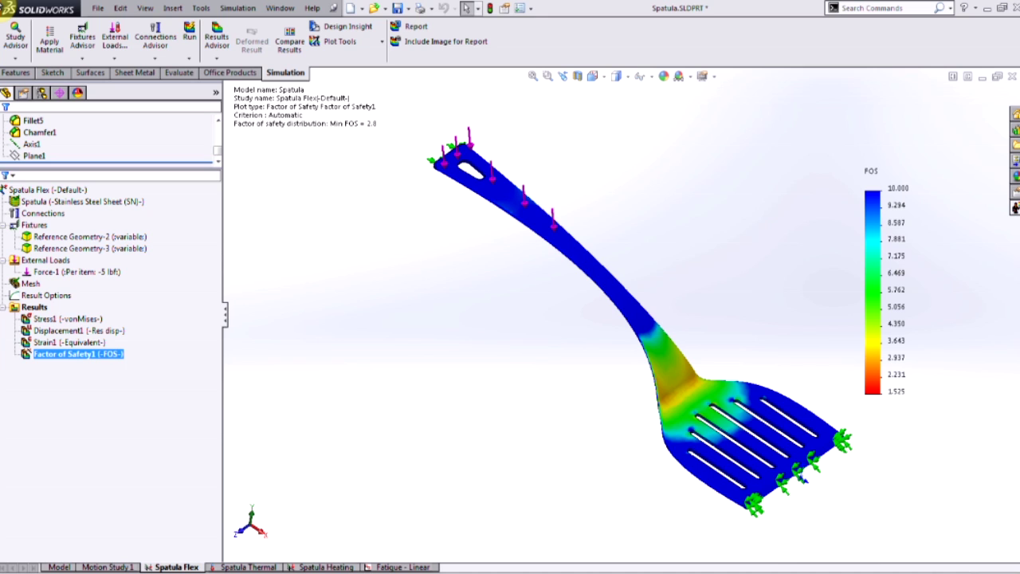
Open the Spatula Thermal study and inspect where its temperature and convection loads are applied
left_click(254, 567)
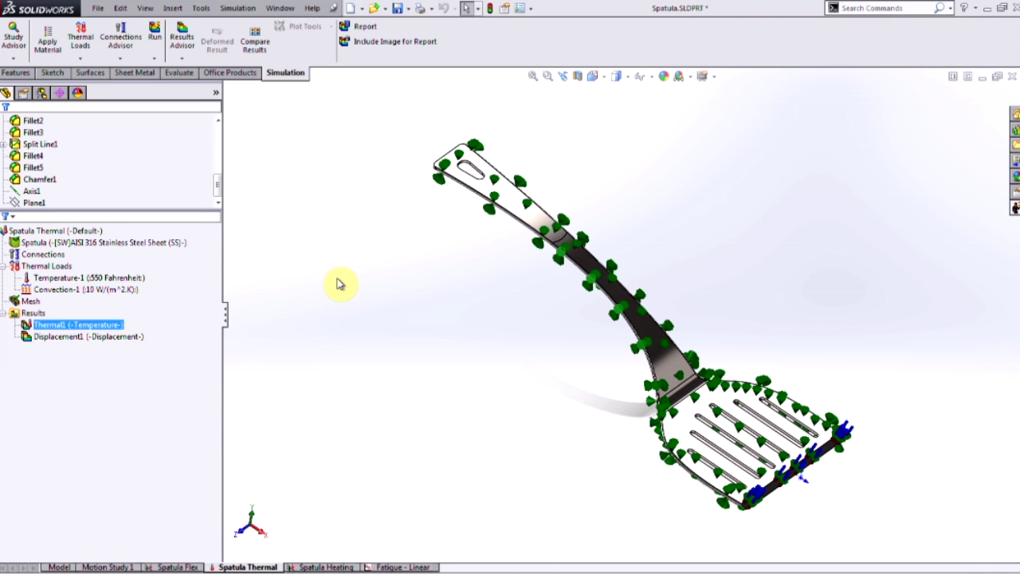
left_click(88, 277)
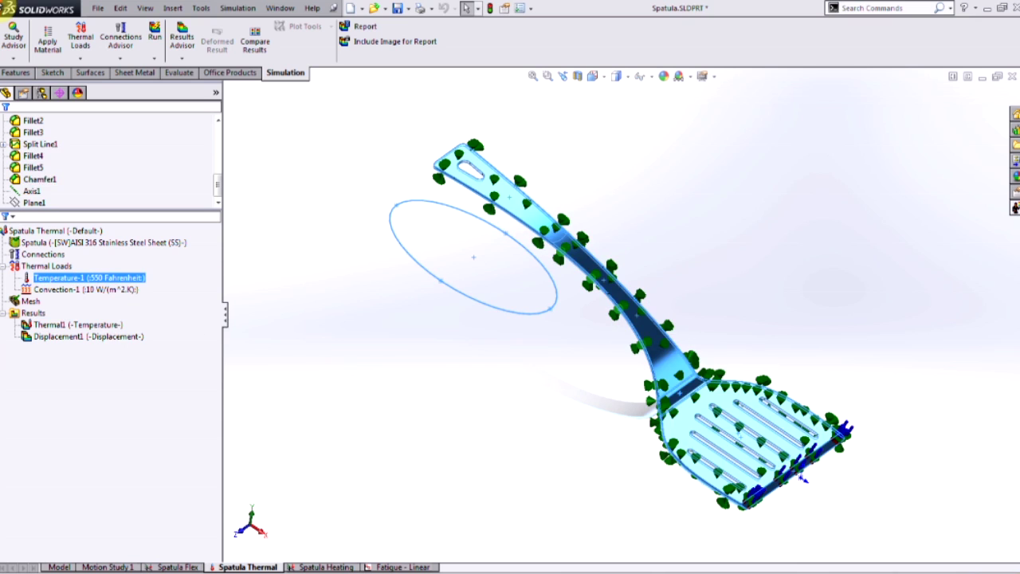
left_click(114, 284)
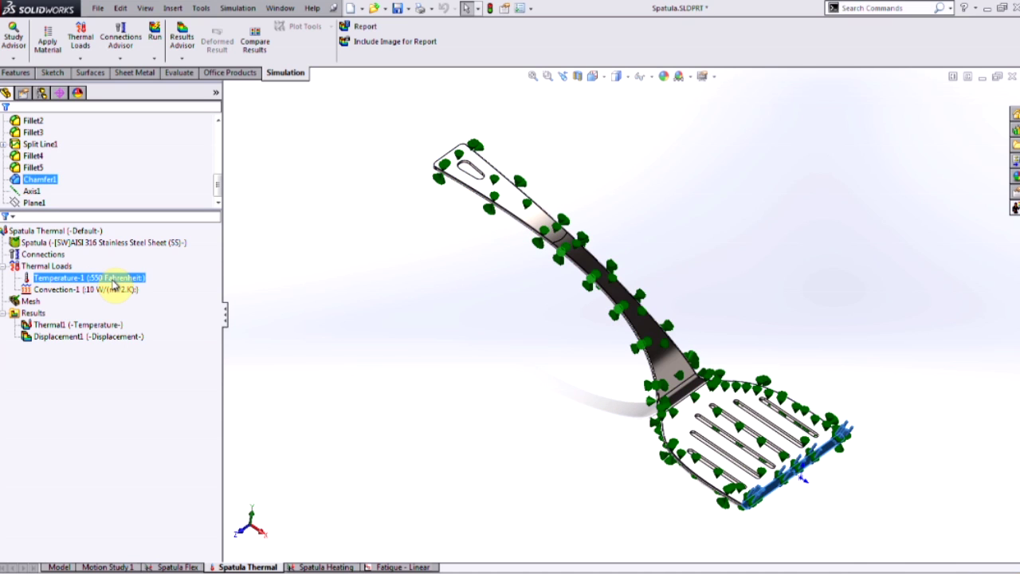
left_click(116, 290)
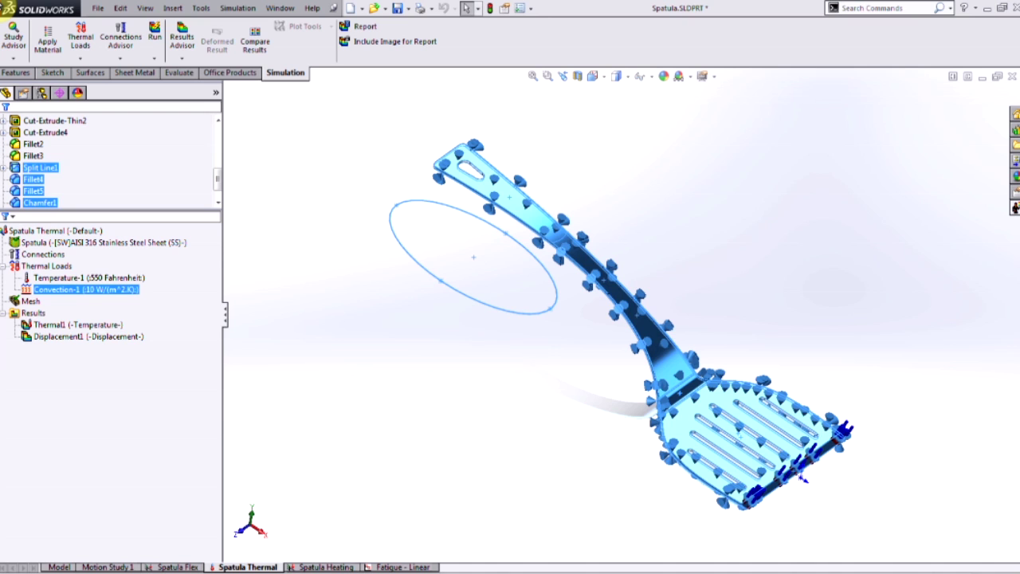
Display the Thermal1 temperature plot of the Spatula Thermal study
double_click(80, 324)
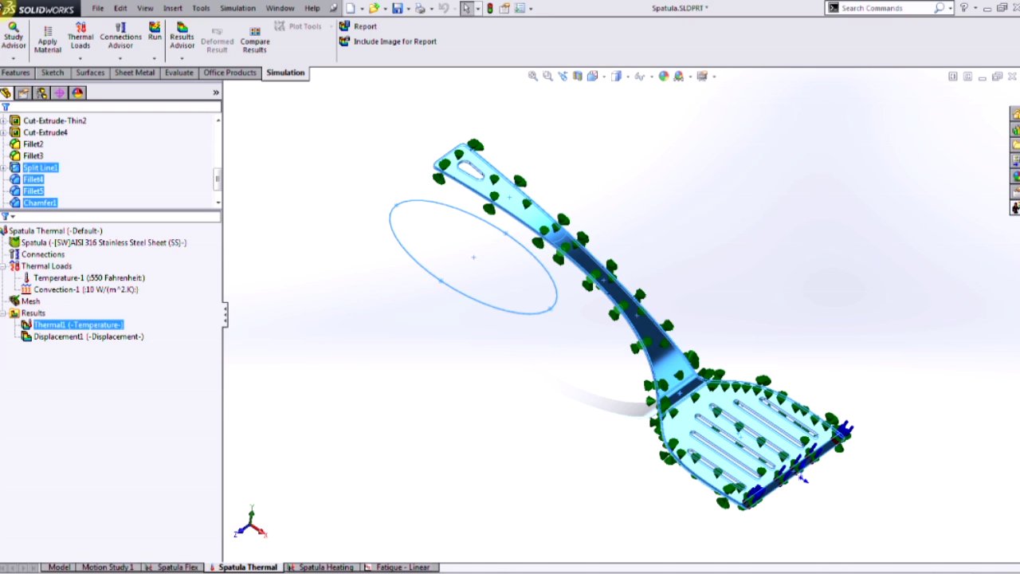
left_click(370, 285)
middle_click_drag(619, 311, 752, 353)
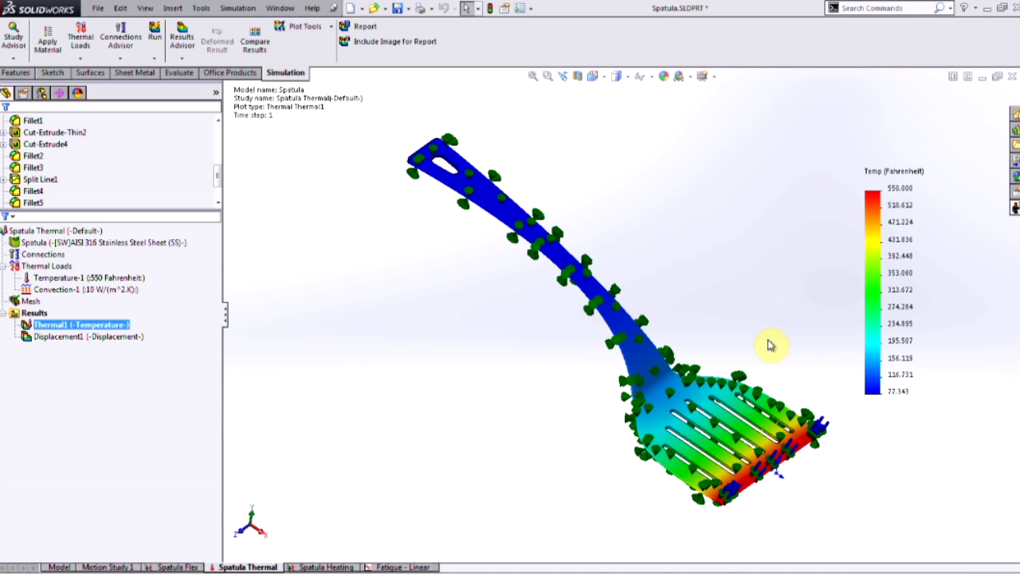
Open the Spatula Heating study, review its thermal load definition, and display its Factor of Safety plot
left_click(321, 567)
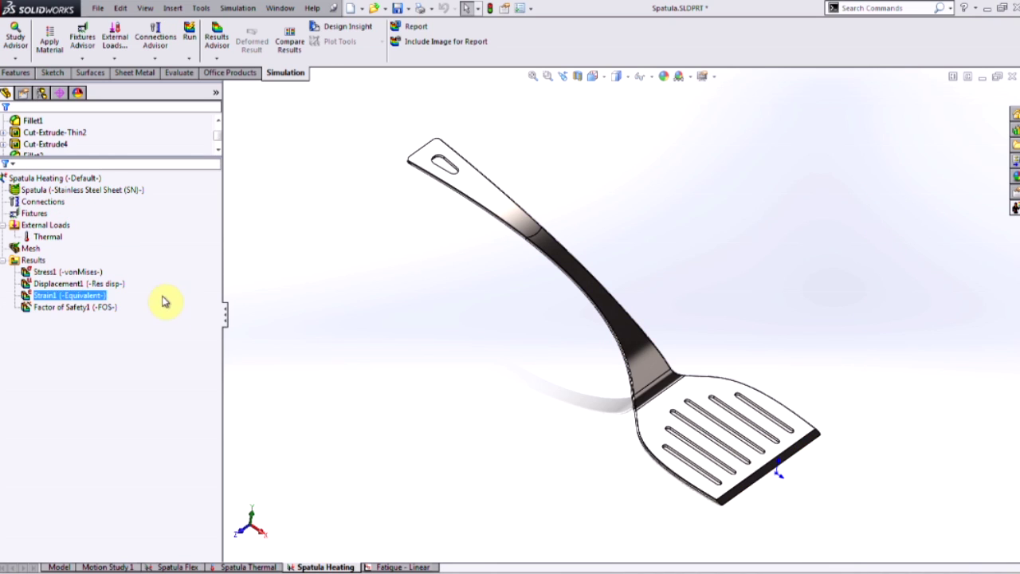
left_click(261, 264)
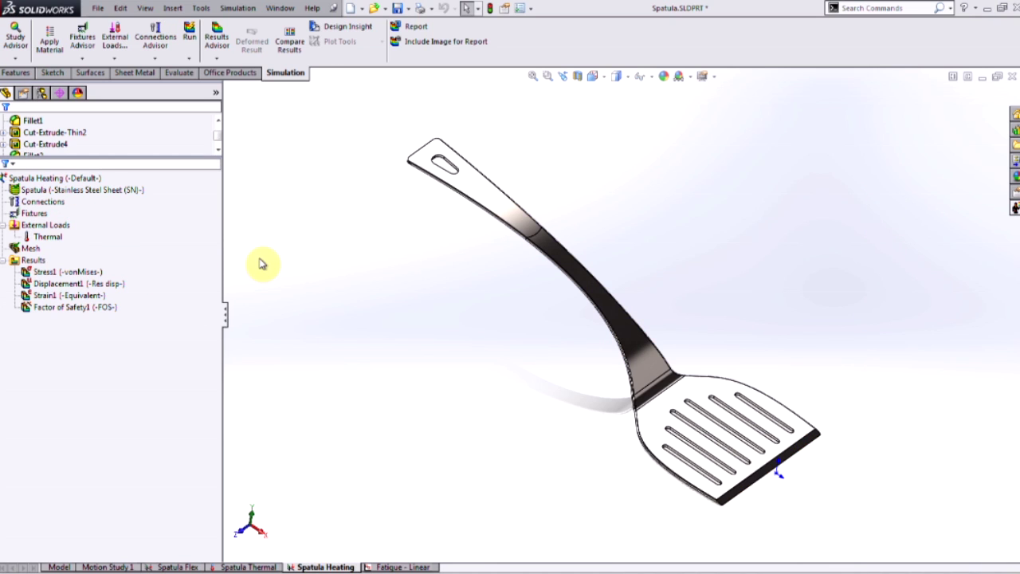
left_click(47, 238)
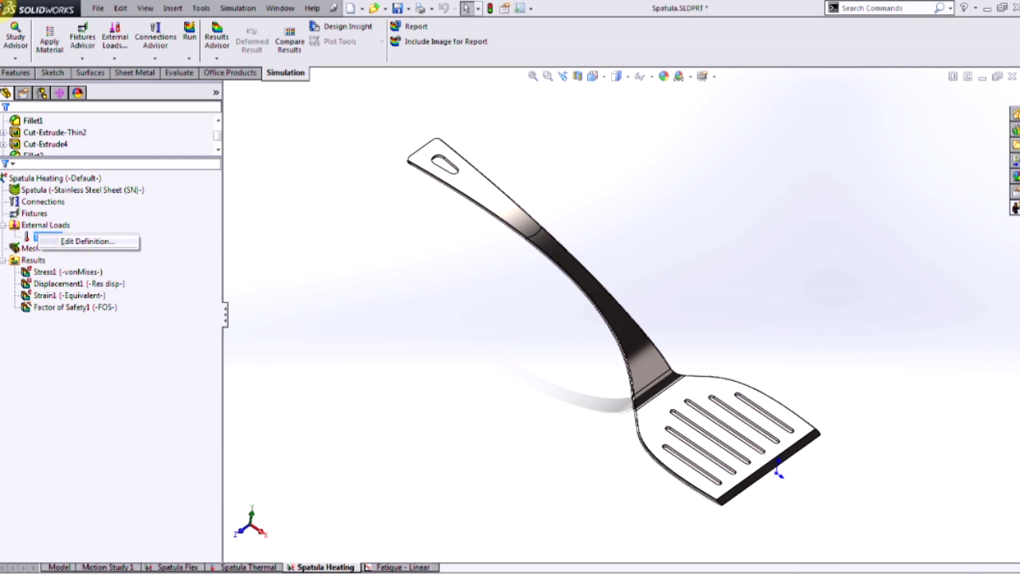
left_click(73, 242)
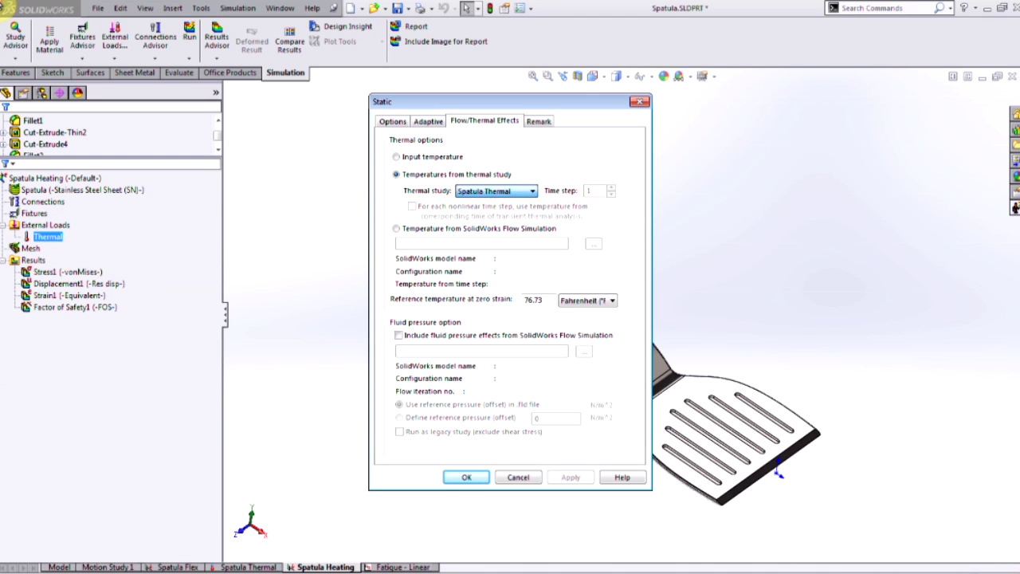
left_click(639, 101)
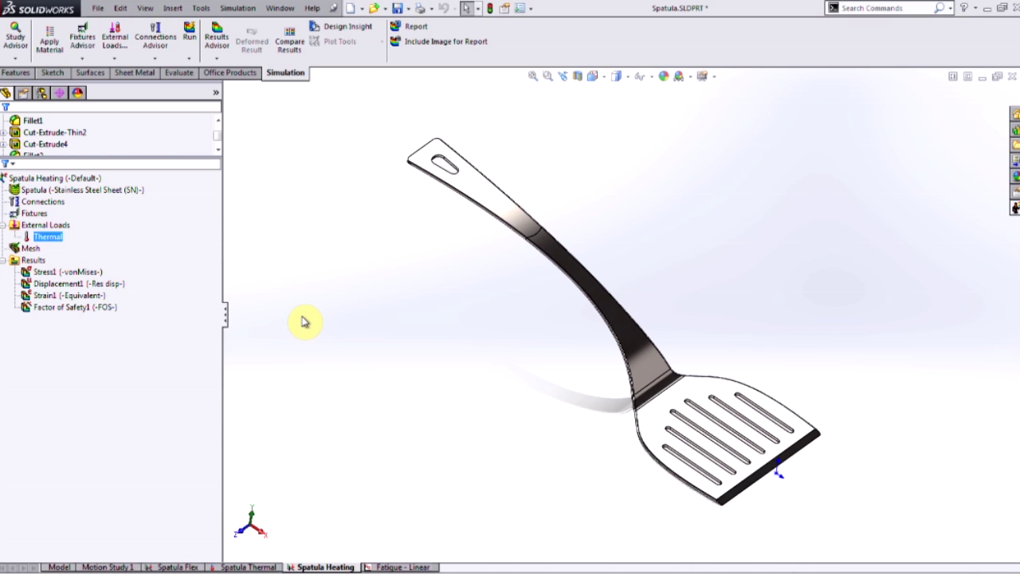
double_click(77, 308)
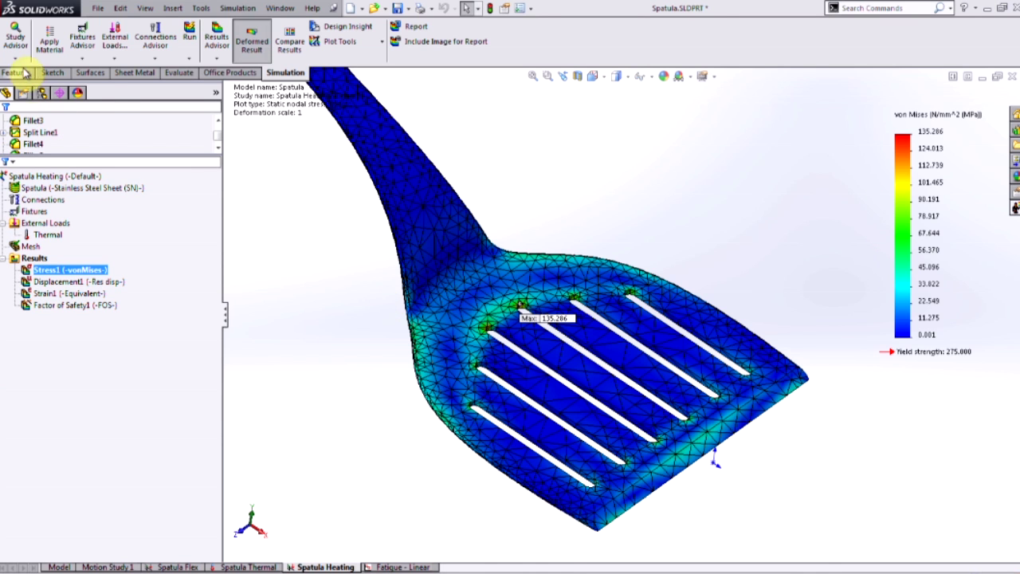
left_click(15, 36)
left_click(36, 81)
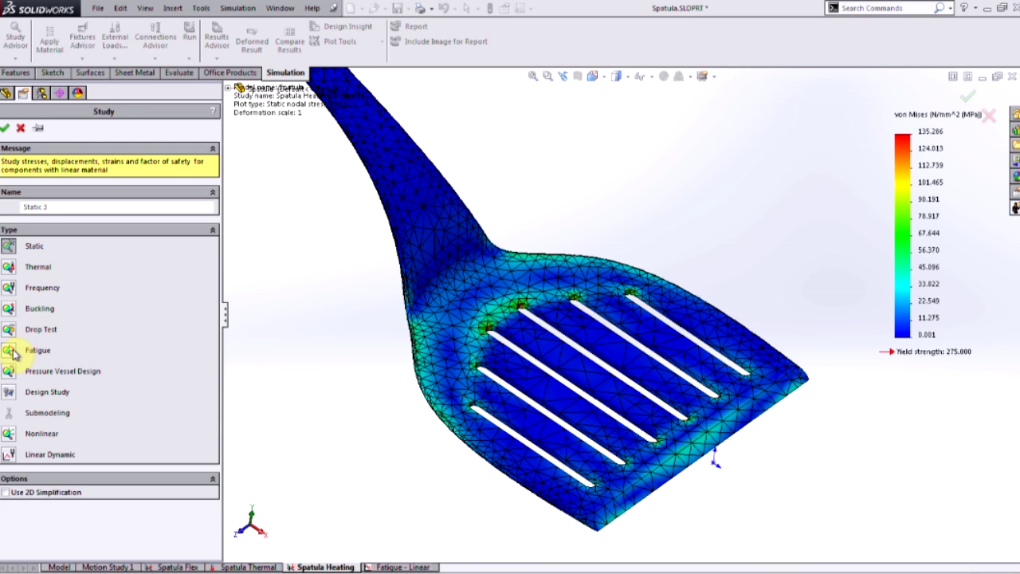
left_click(11, 352)
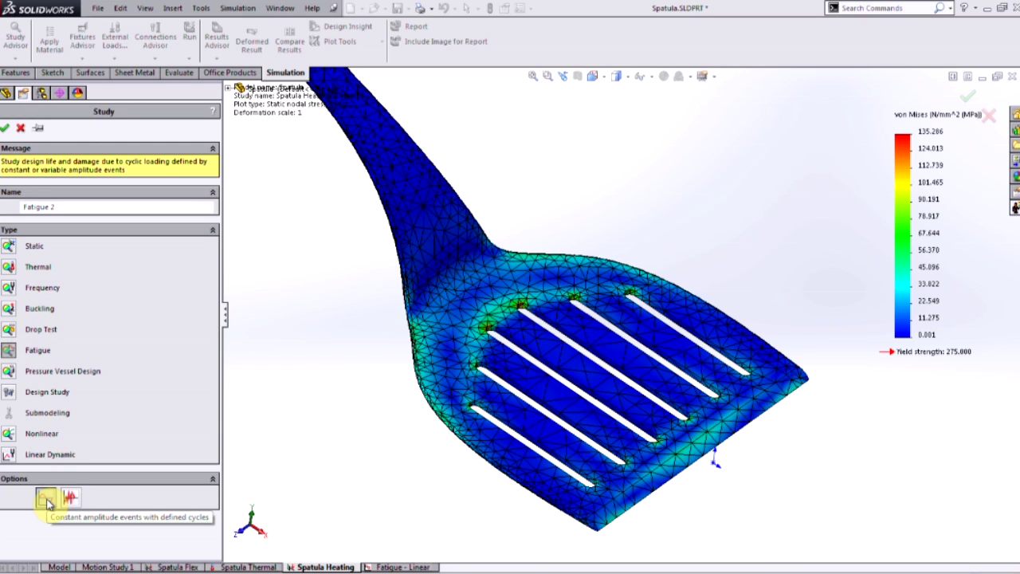
left_click(70, 497)
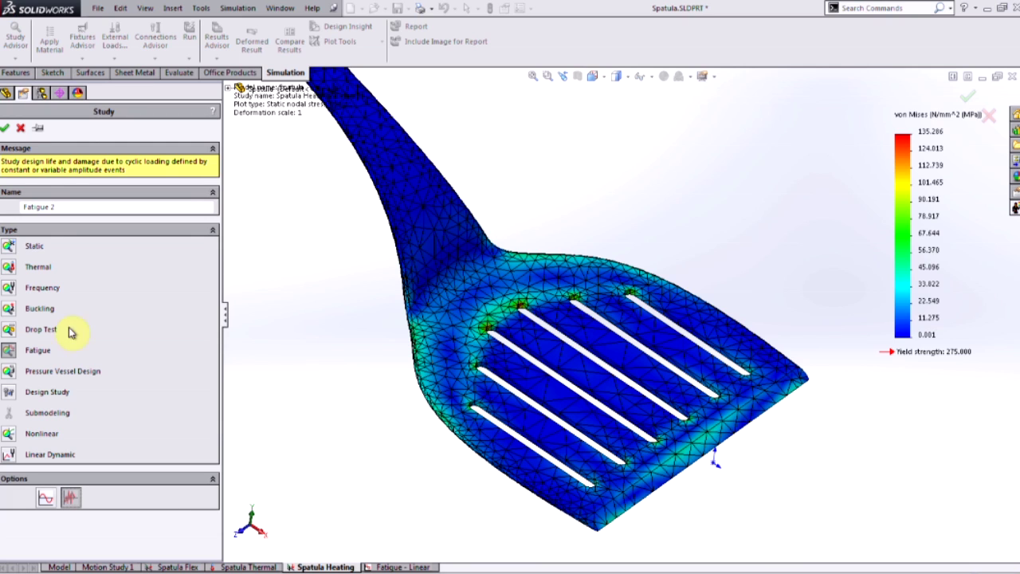
left_click(22, 133)
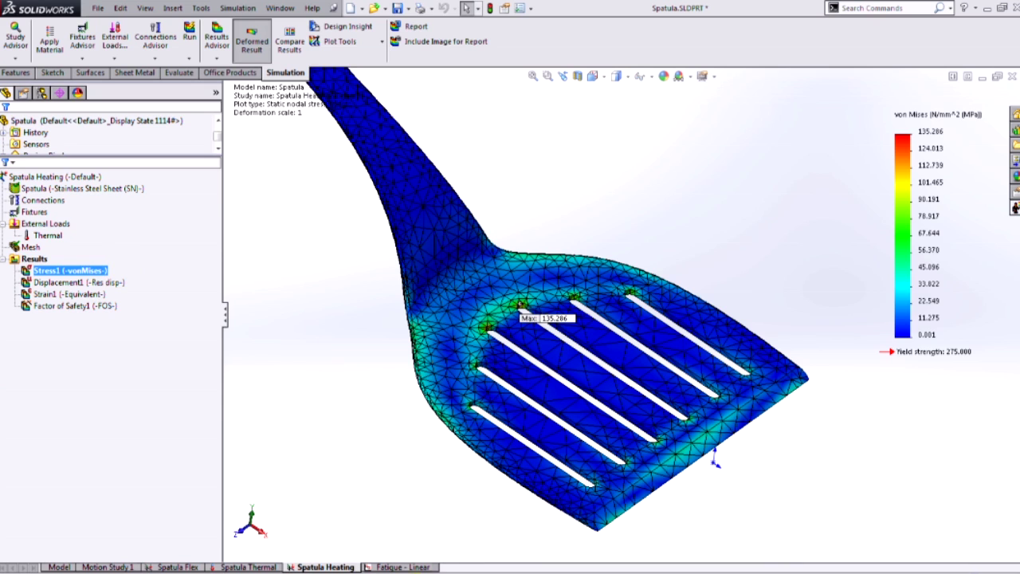
Open the Fatigue - Linear study and review the Event-1 definition, keeping the Zero Based (LR=0) loading type
left_click(430, 567)
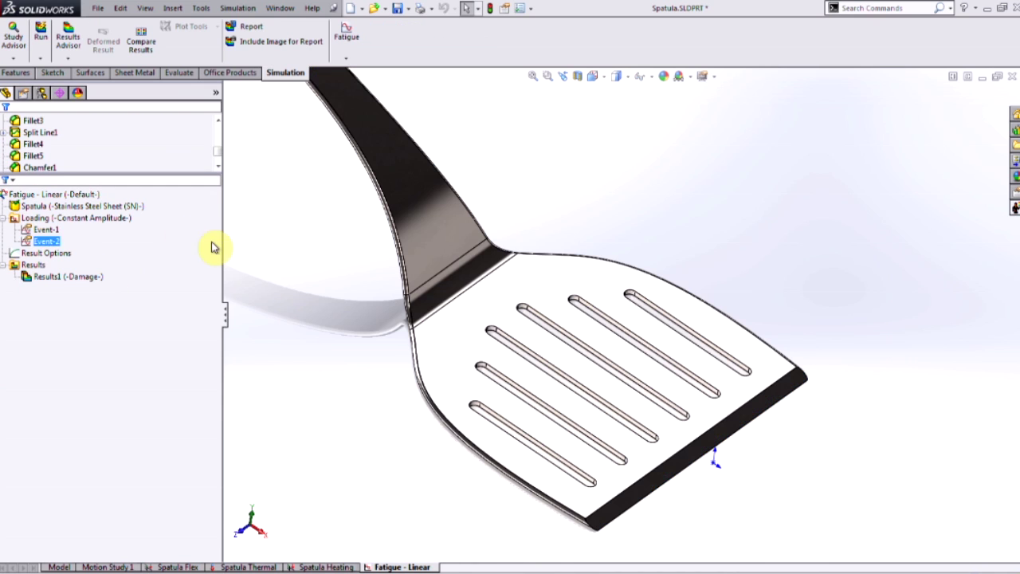
left_click(123, 208)
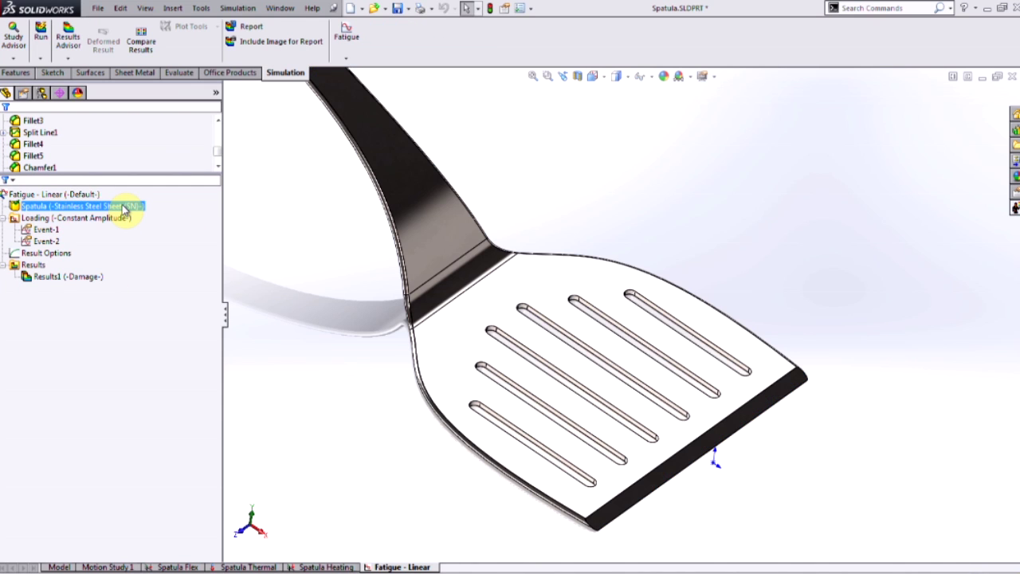
left_click(46, 230)
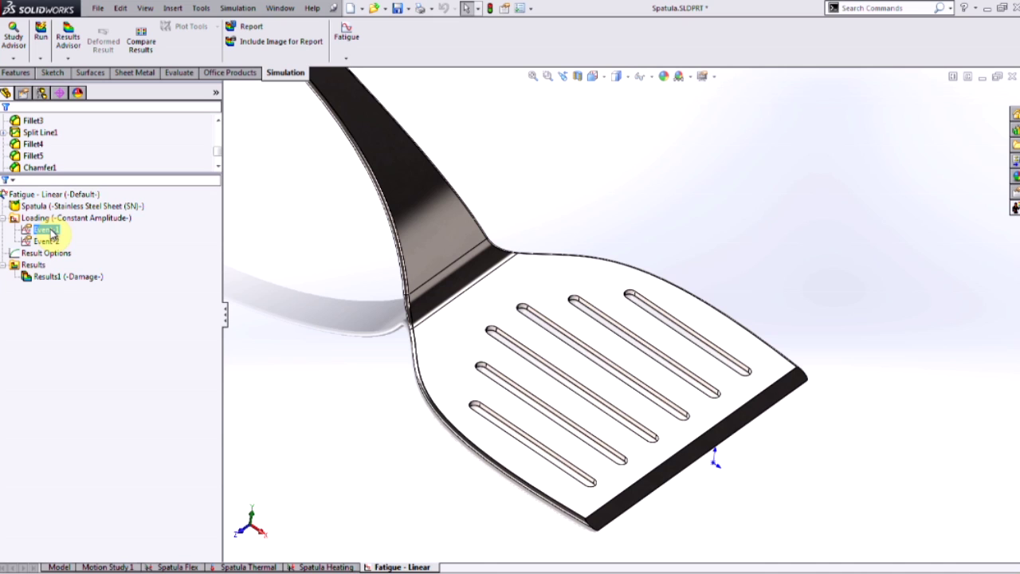
right_click(50, 232)
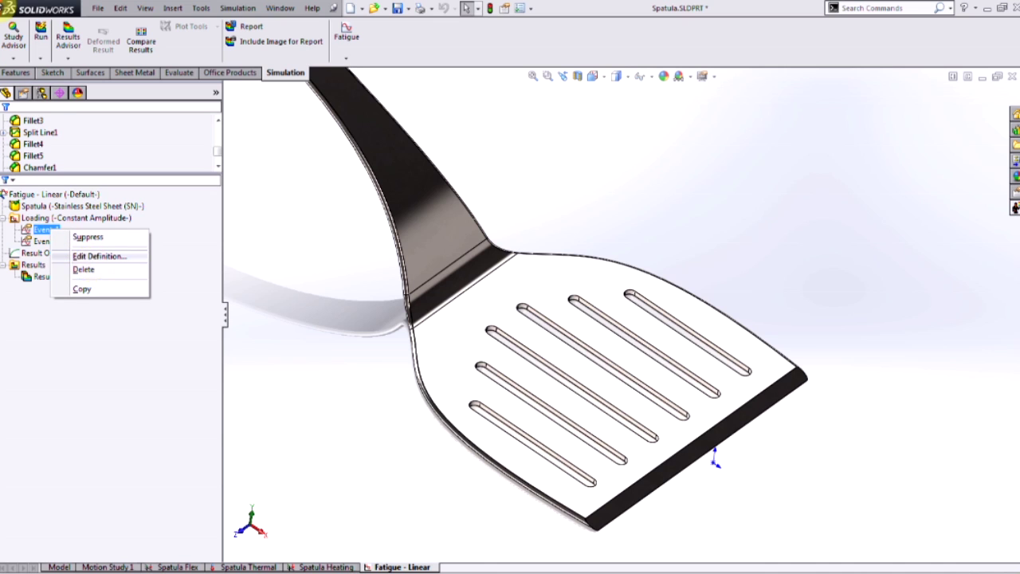
left_click(92, 258)
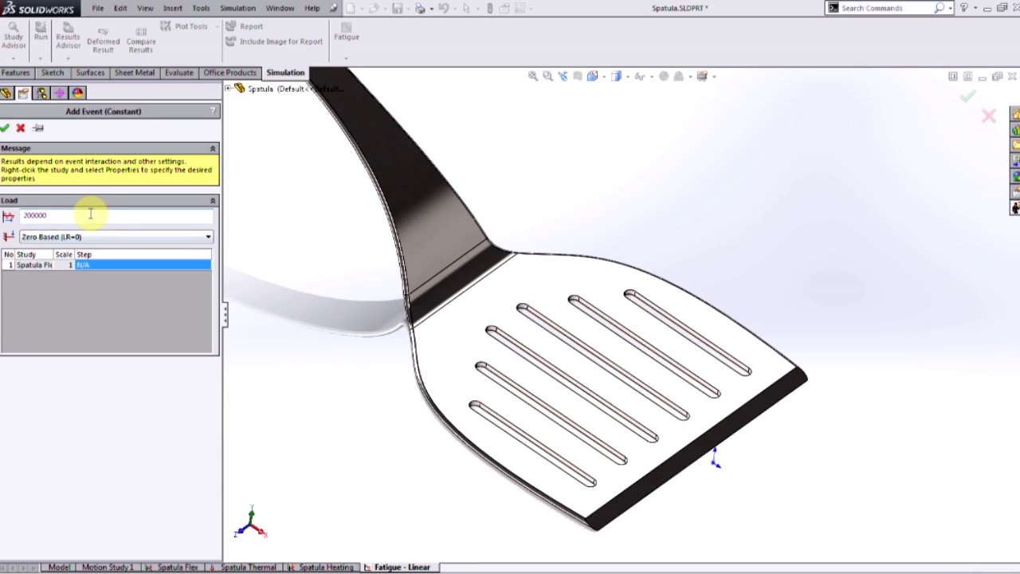
left_click(129, 239)
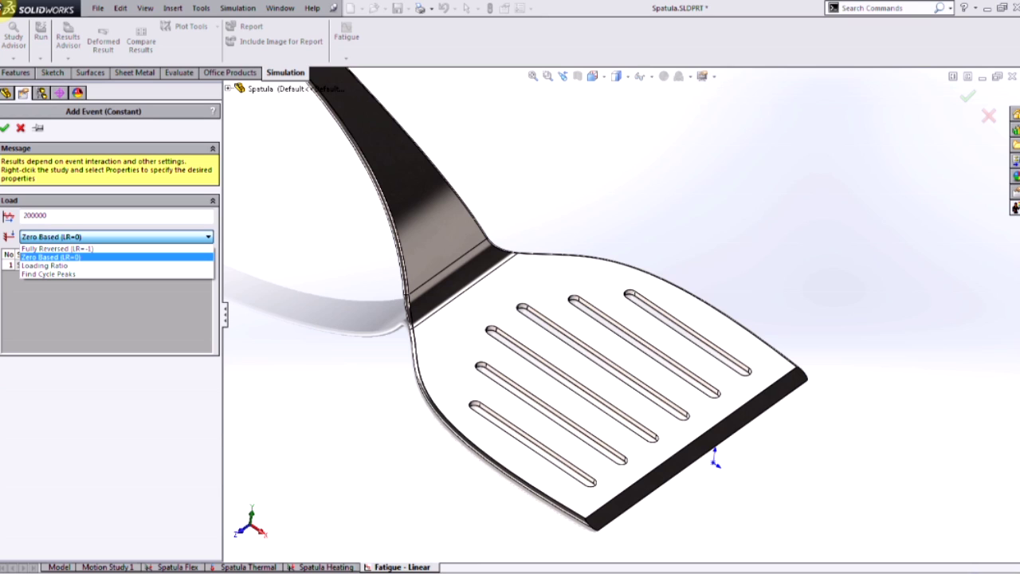
left_click(51, 257)
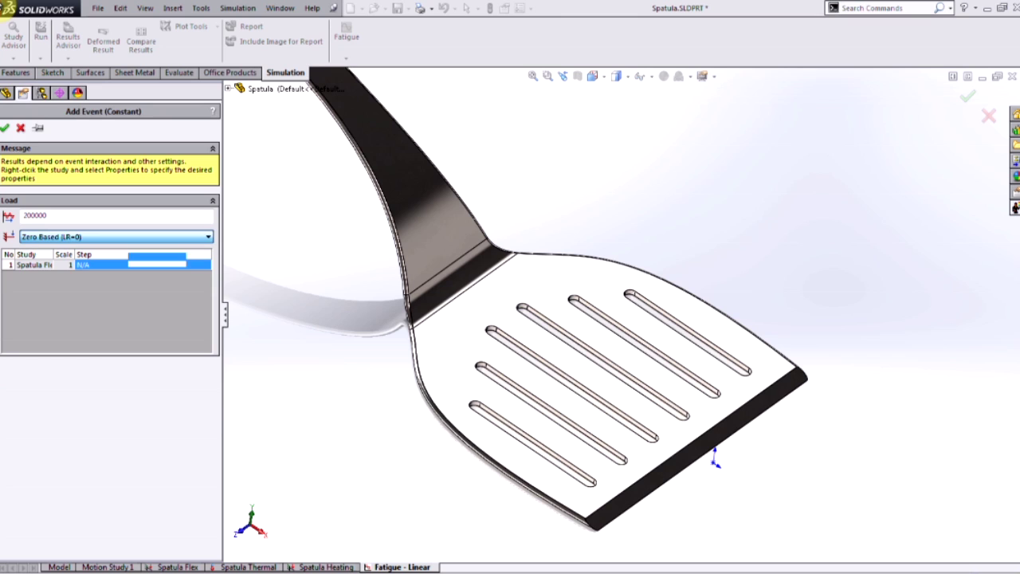
left_click(5, 128)
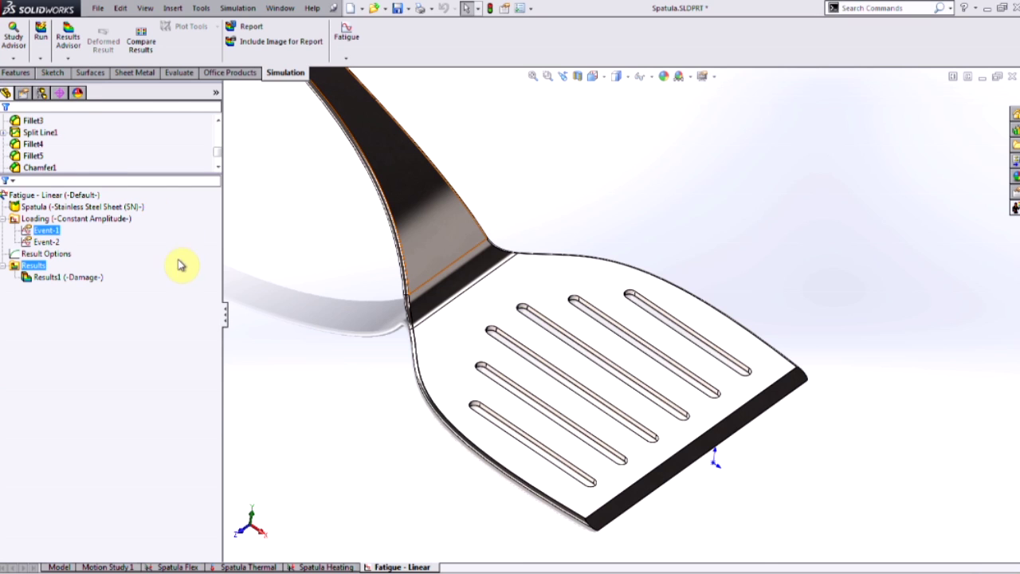
Open the Event-2 definition, review its cycle count, loading type and referenced study, and leave it unchanged
right_click(57, 244)
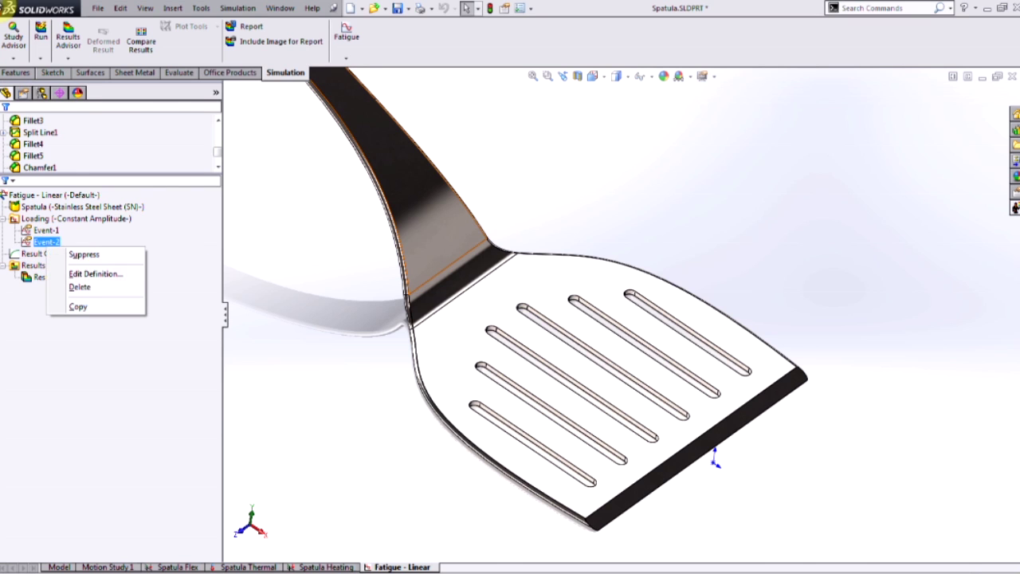
left_click(90, 273)
double_click(85, 214)
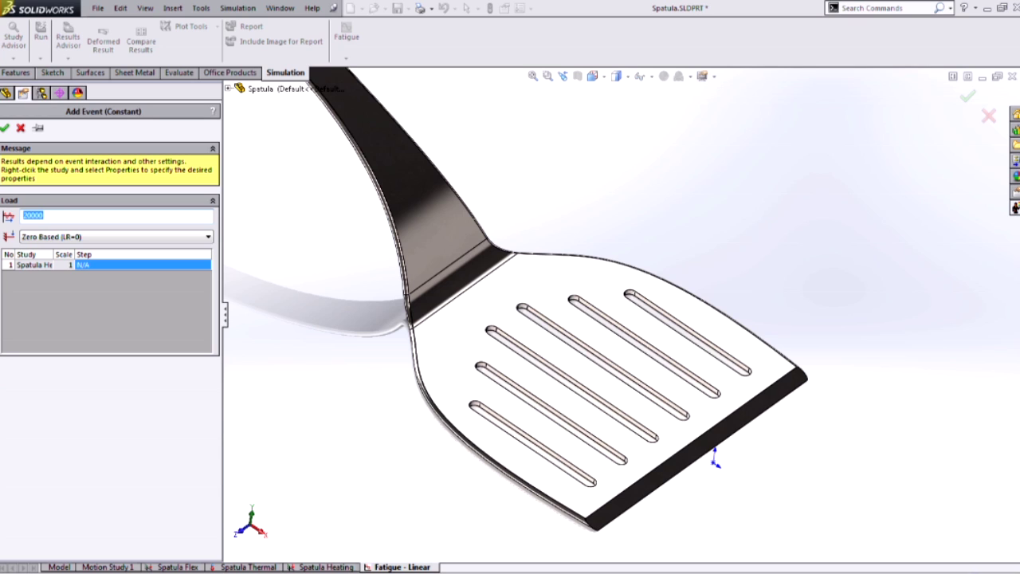
left_click(36, 266)
left_click(22, 130)
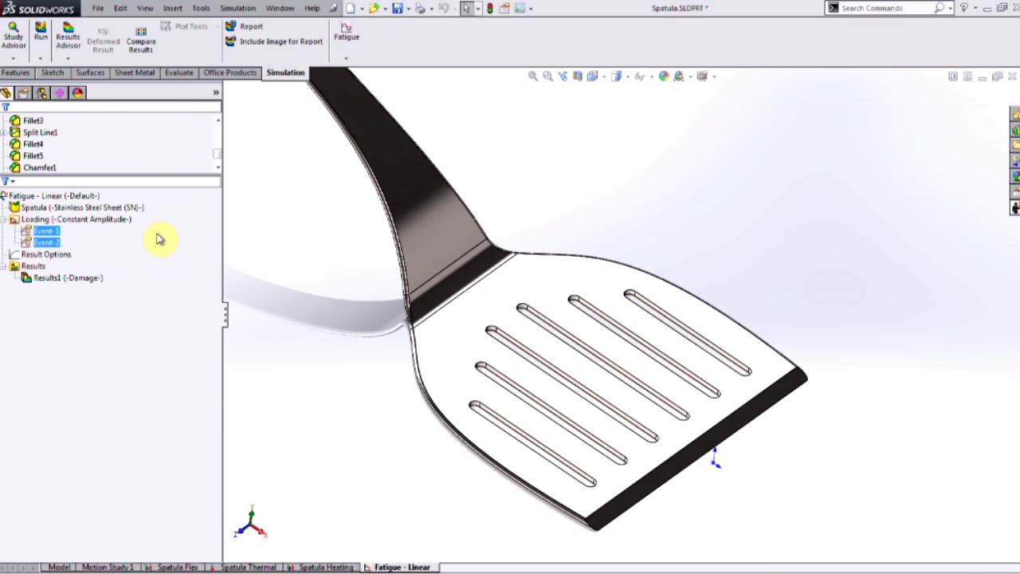
Open the spatula's Stainless Steel Sheet (SN) material and review its Fatigue SN Curves data
left_click(108, 209)
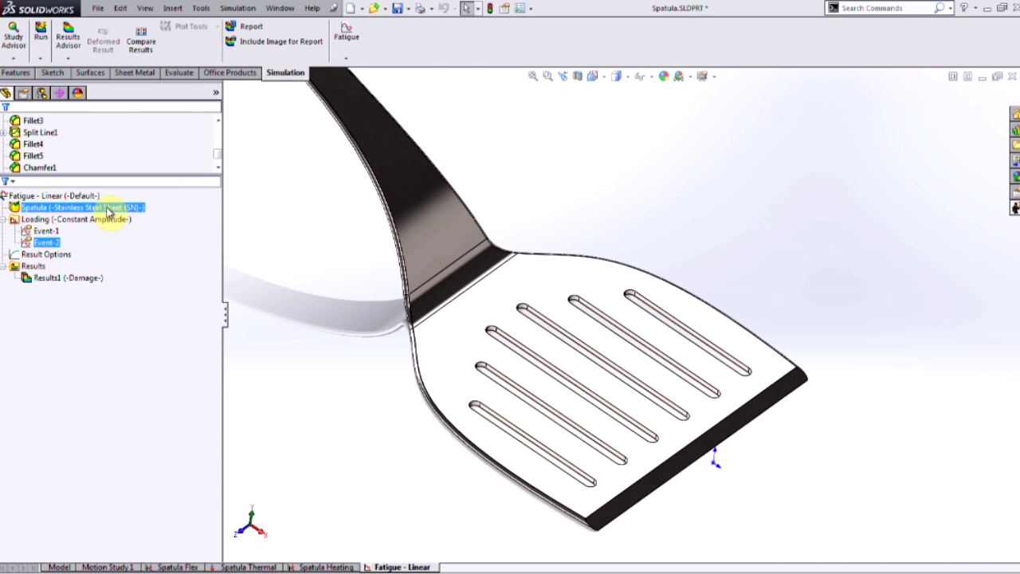
right_click(107, 209)
left_click(179, 209)
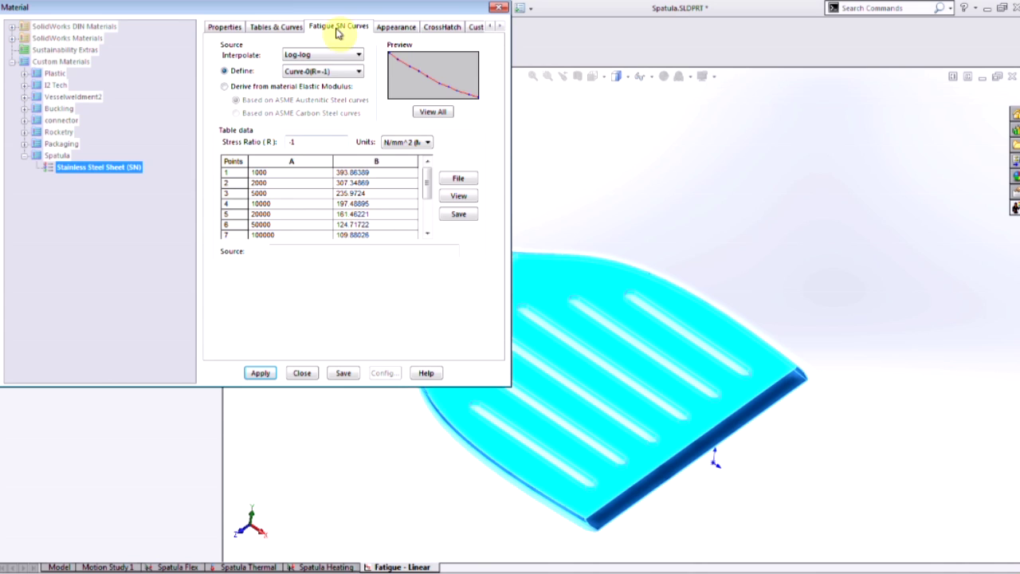
left_click_drag(330, 6, 374, 128)
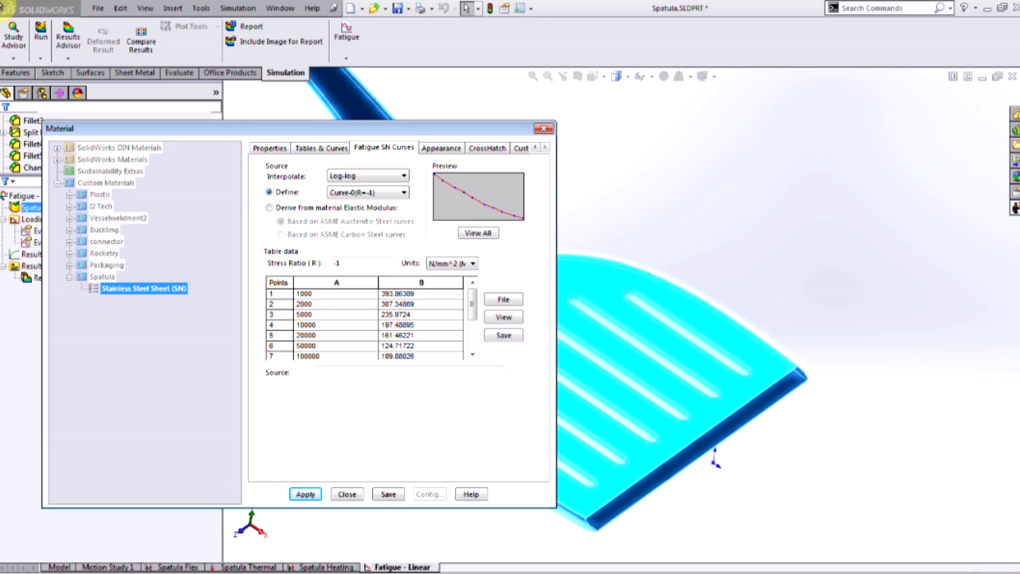
View the material's Curve-0 (R=-1) SN graph, and close the graph and the material definition
left_click(504, 317)
left_click_drag(323, 111, 703, 94)
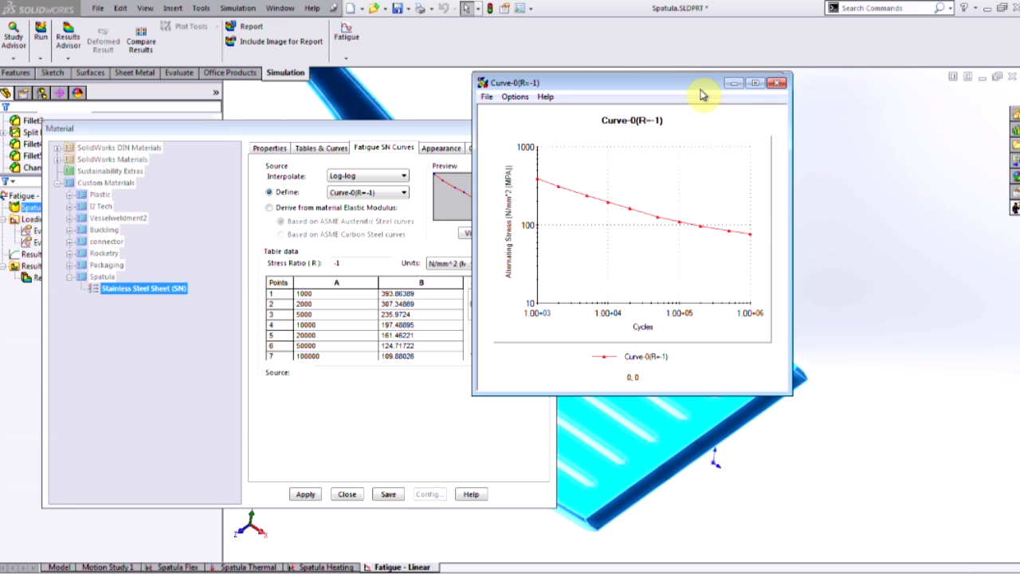
left_click(778, 83)
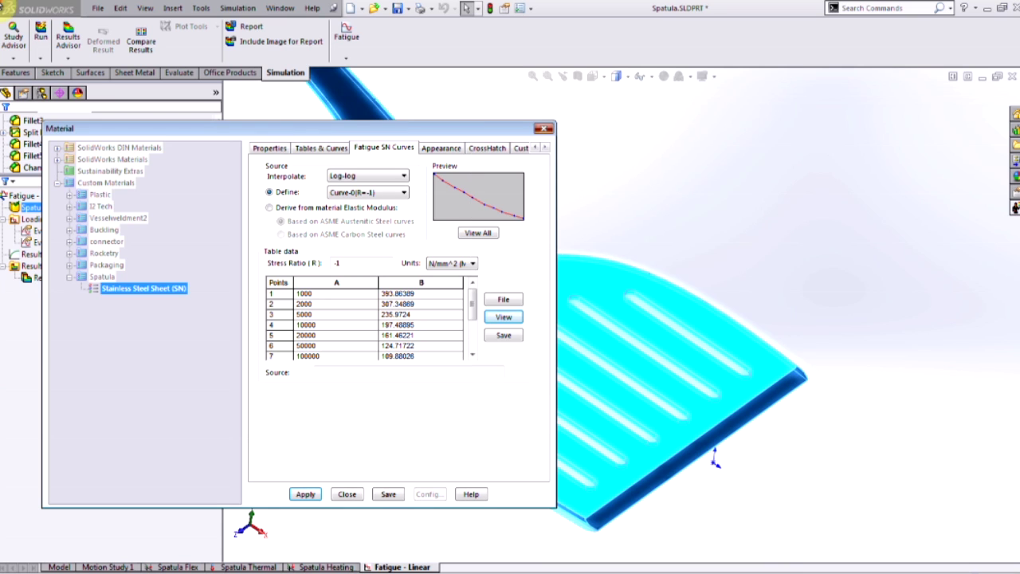
left_click(543, 129)
left_click(332, 235)
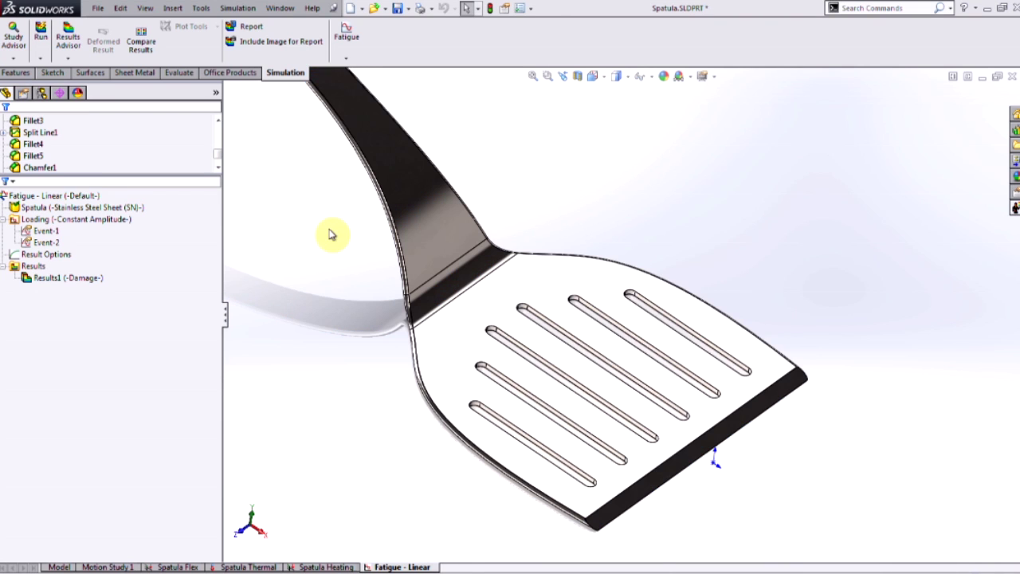
Review the Fatigue - Linear study properties for event interaction, alternating stress and mean stress correction, keeping Random interaction
right_click(56, 195)
left_click(95, 252)
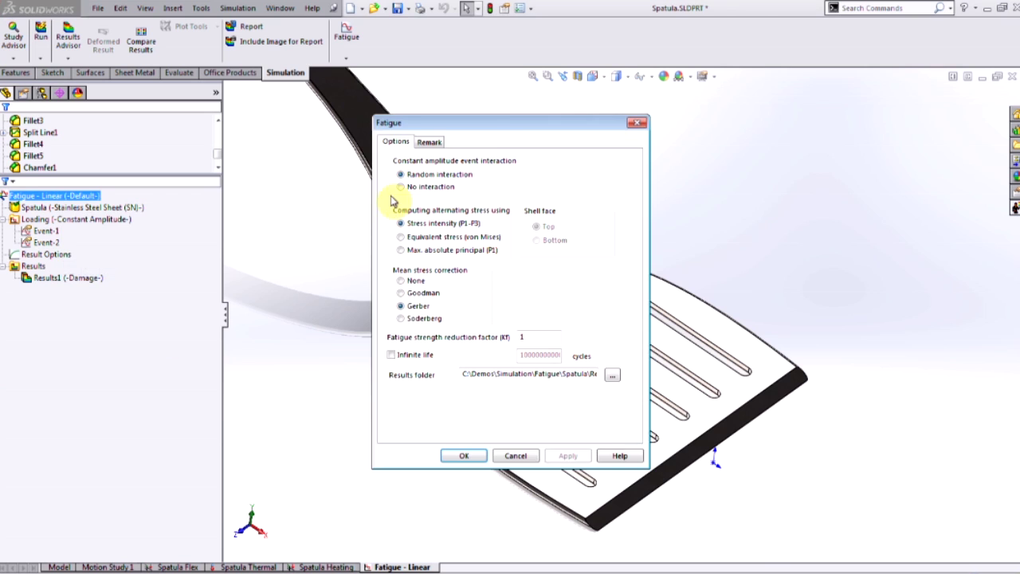
left_click_drag(478, 124, 162, 176)
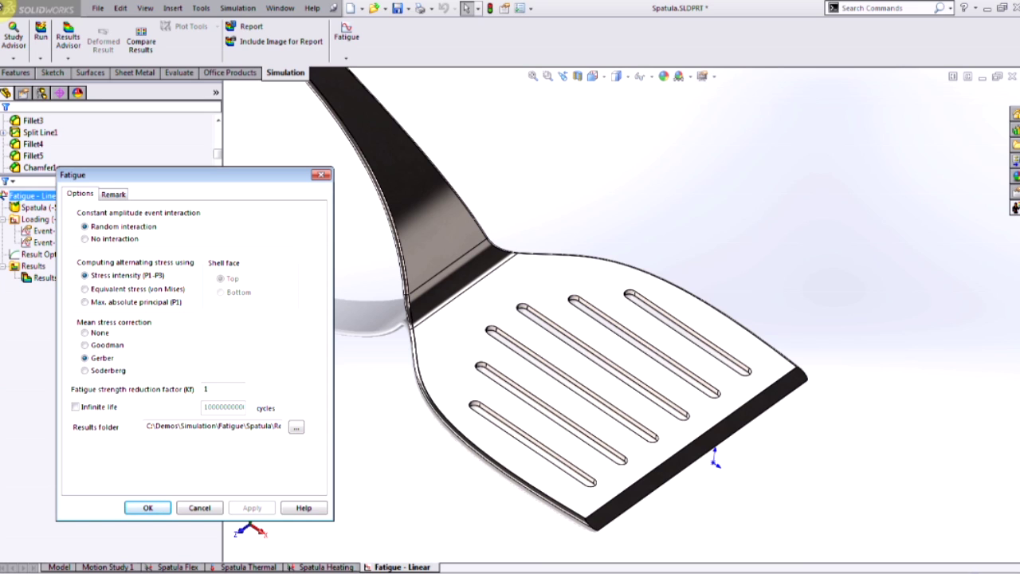
left_click(116, 239)
left_click(120, 227)
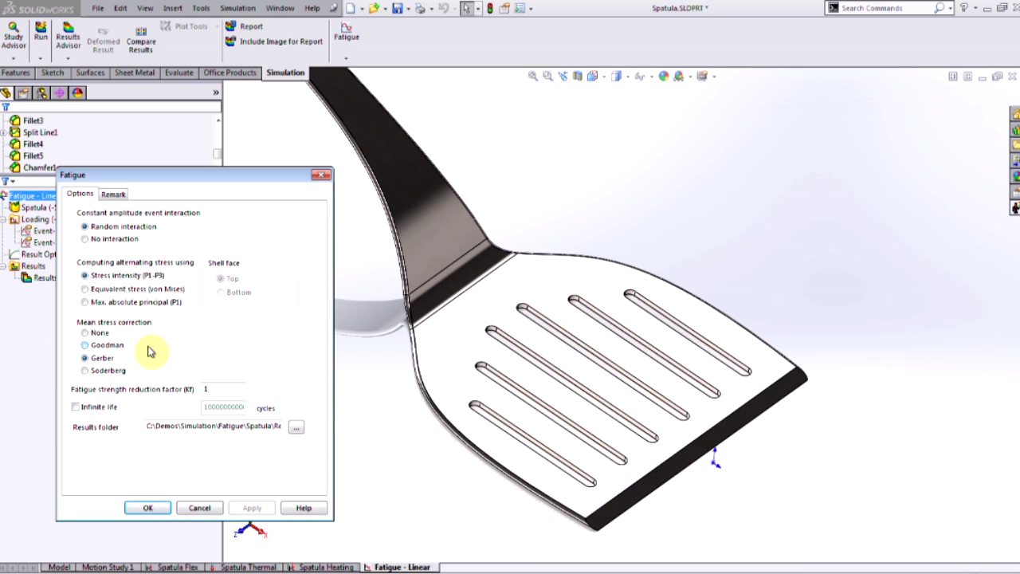
left_click(321, 175)
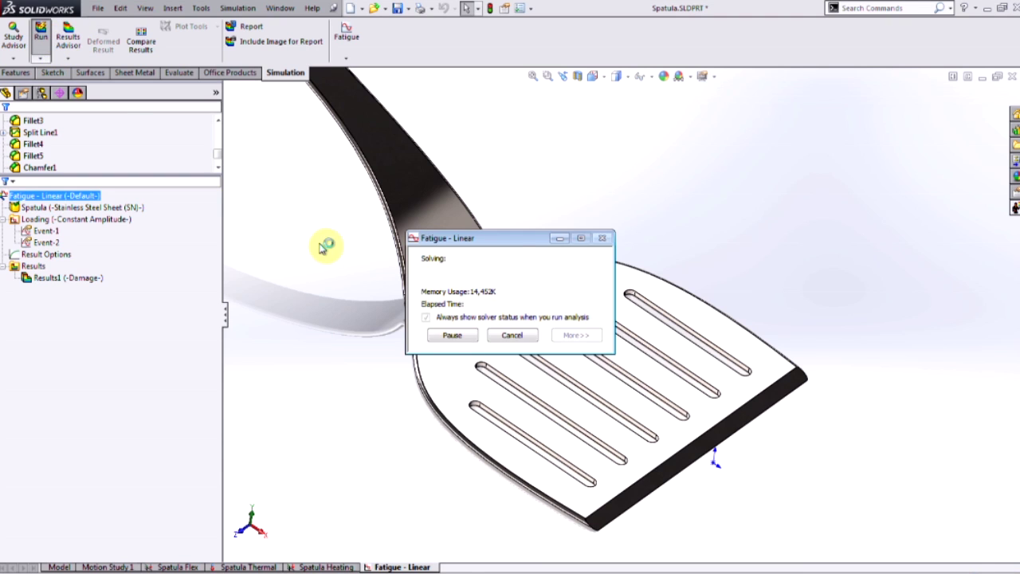
Run the Fatigue - Linear study and display its Results1 damage plot
double_click(88, 278)
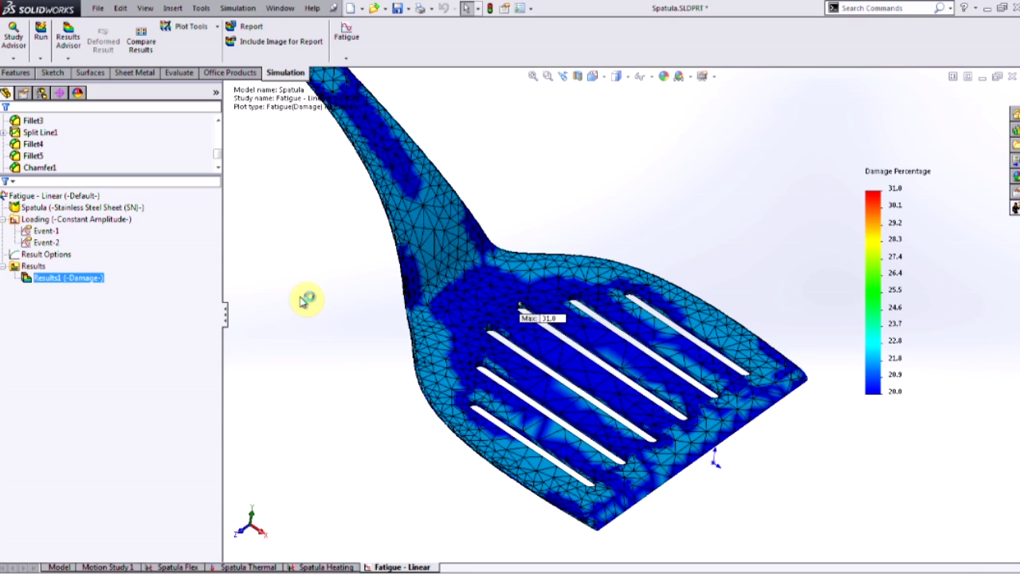